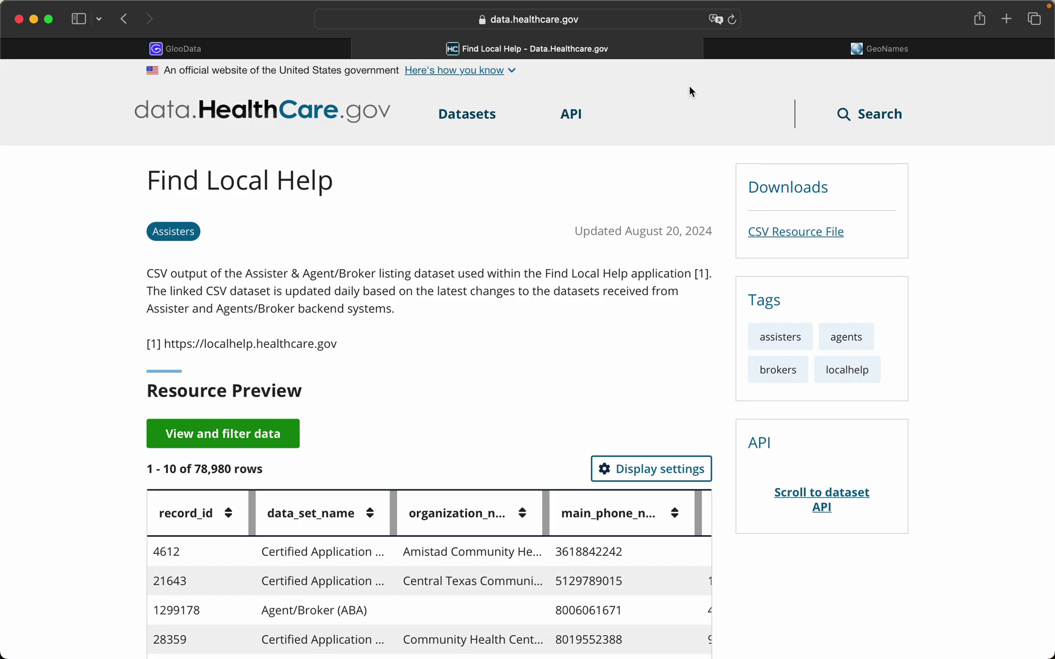
# Step: Glance at the GeoNames download list, switch to GlooData and request "orgs by state"
pyautogui.click(763, 50)
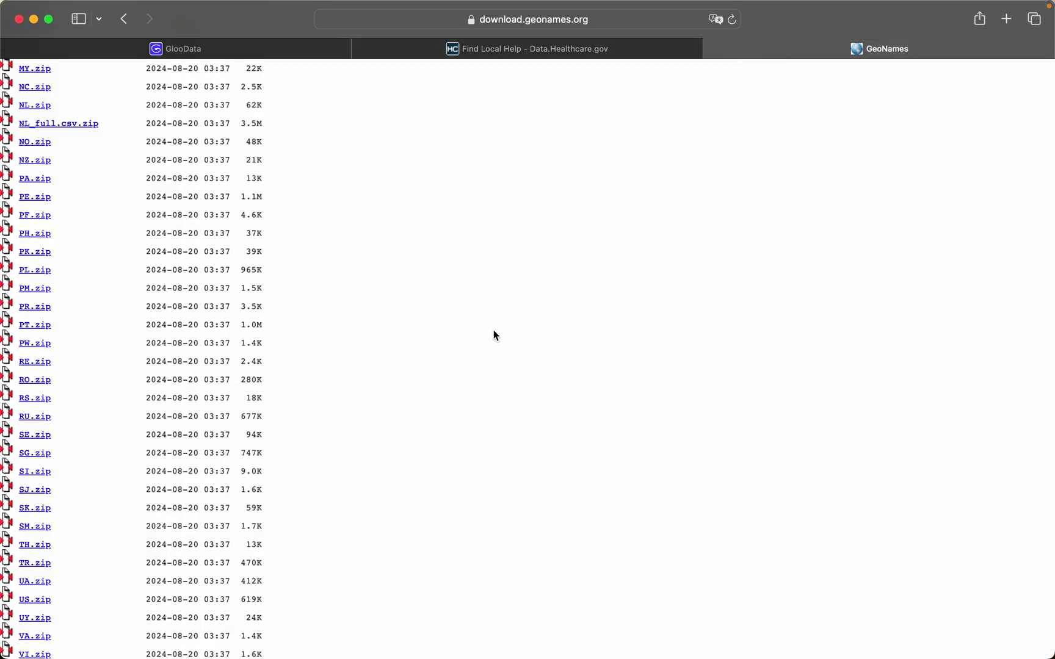
pyautogui.click(257, 52)
pyautogui.click(248, 111)
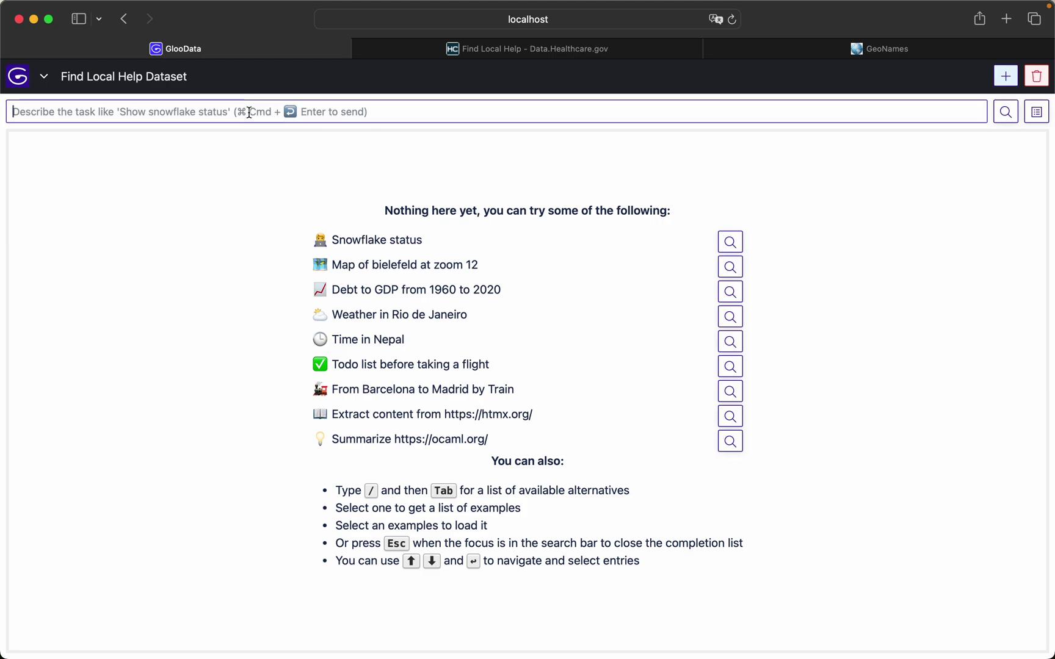
pyautogui.write('d')
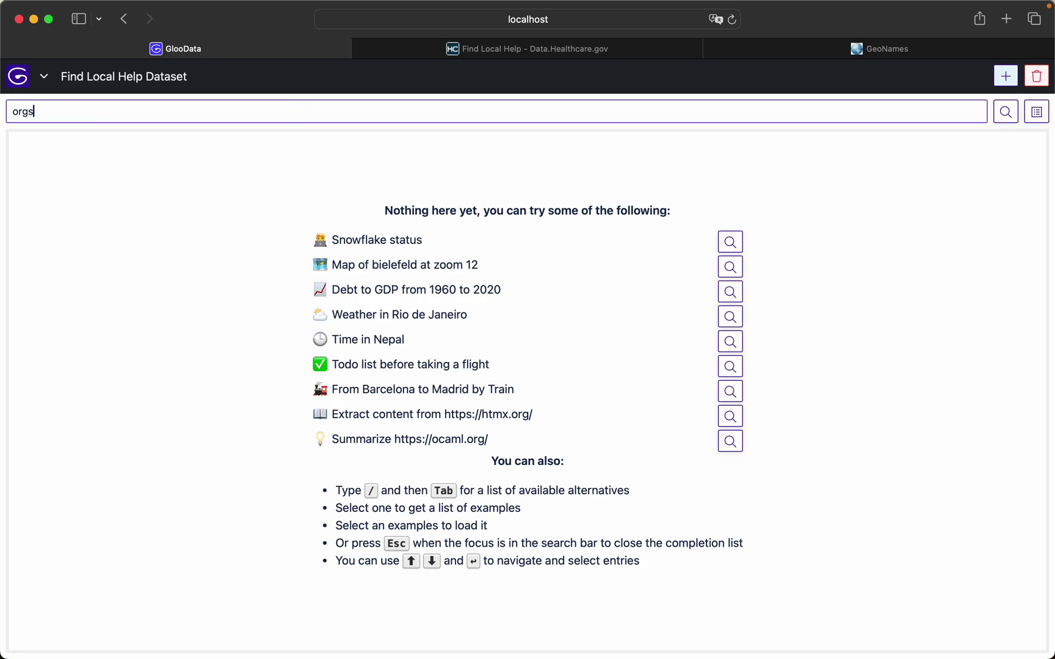
pyautogui.write('rgs by state')
pyautogui.press('super+Return')
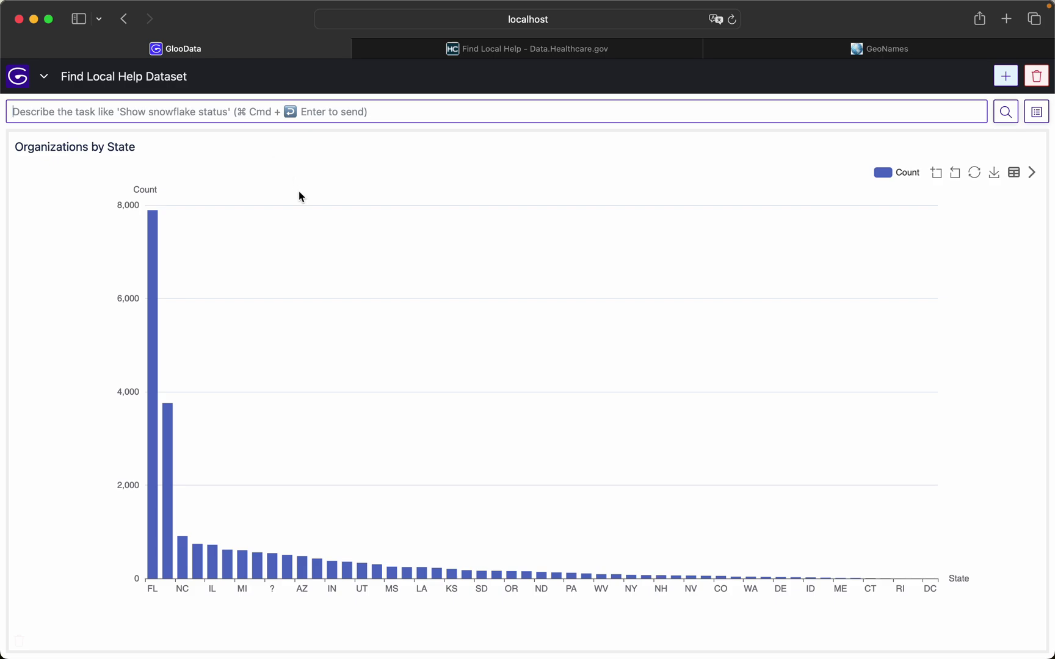
# Step: From Florida's bar in the state chart, open Organizations by City in Florida and the Find Local Help map for Florida
pyautogui.moveTo(157, 350)
pyautogui.click(151, 410)
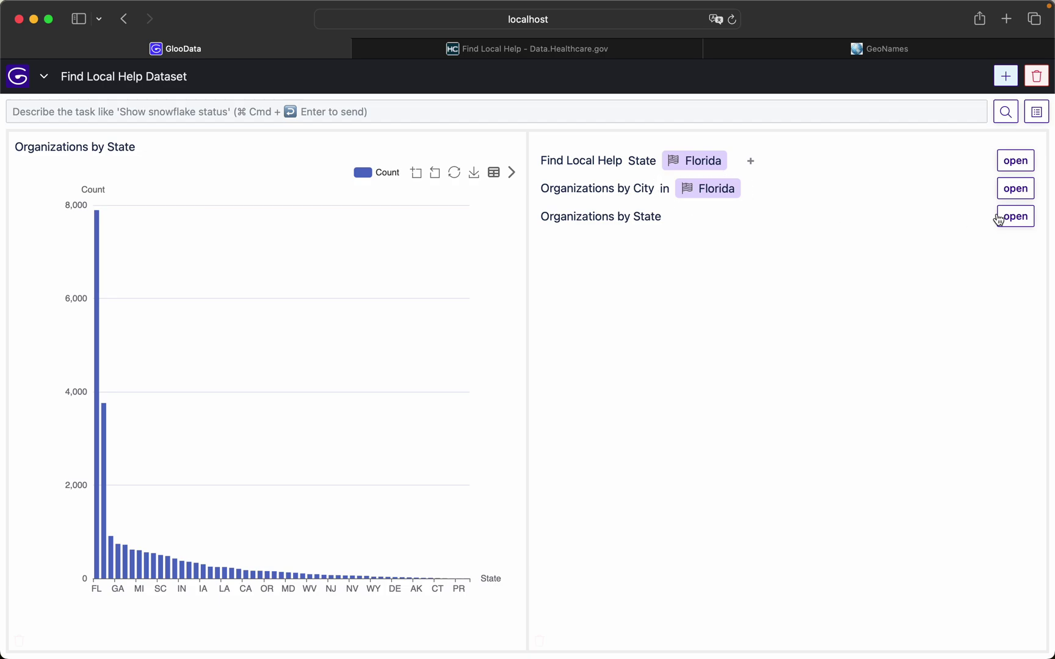
pyautogui.click(1004, 190)
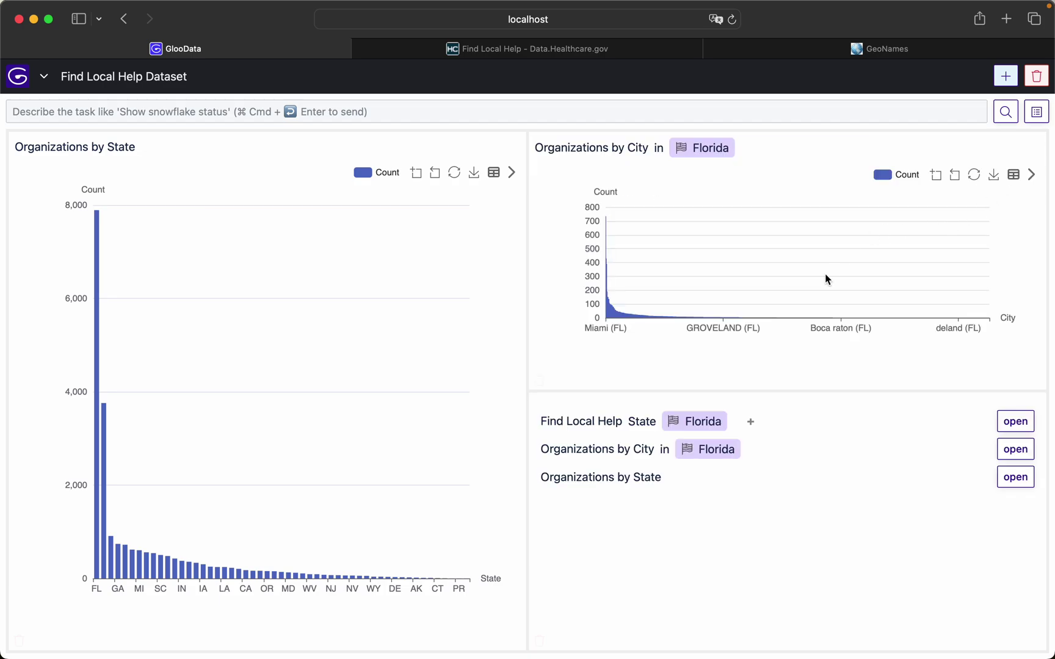
pyautogui.click(1013, 421)
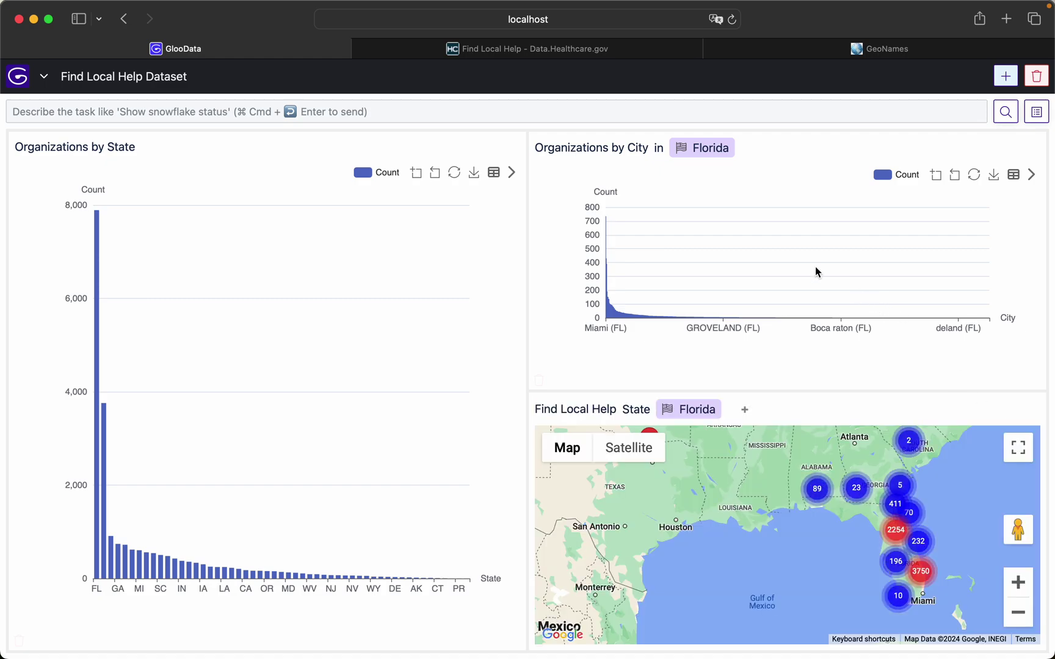
# Step: Zoom the Florida city chart into its first few cities and its far tail, restoring the full range each time, and remove the chart
pyautogui.click(938, 178)
pyautogui.moveTo(615, 277); pyautogui.dragTo(601, 281)
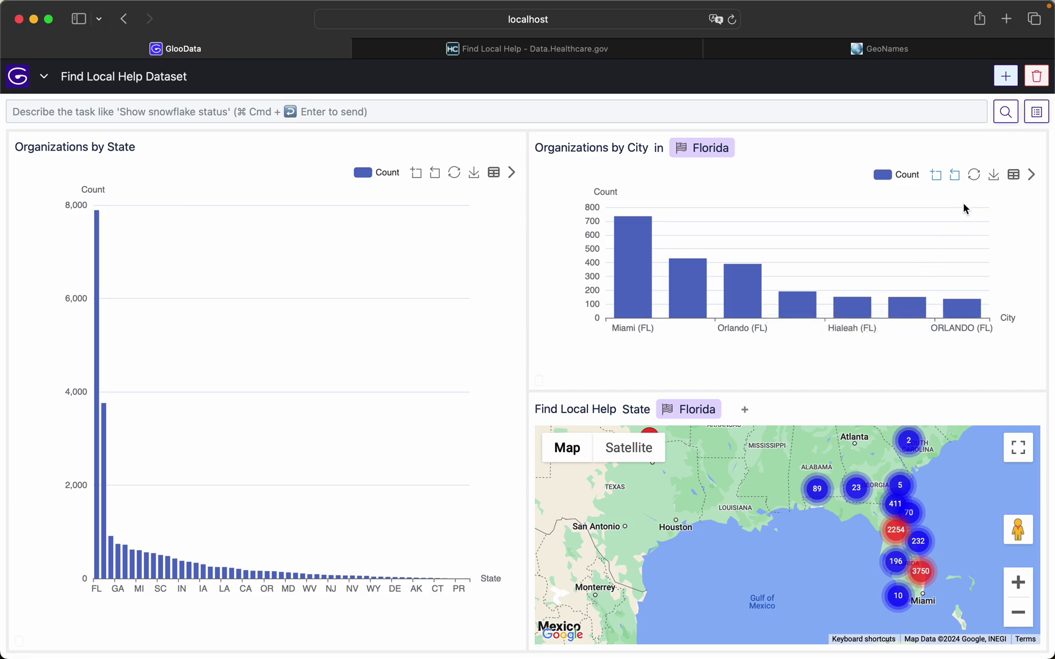
pyautogui.click(955, 175)
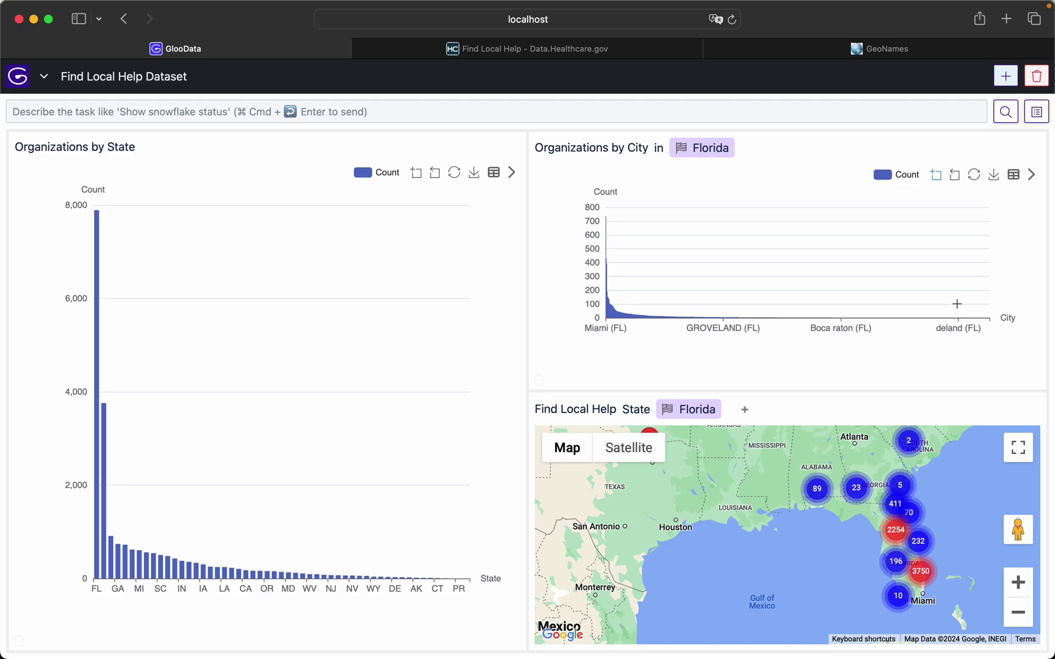
pyautogui.moveTo(957, 304); pyautogui.dragTo(989, 301)
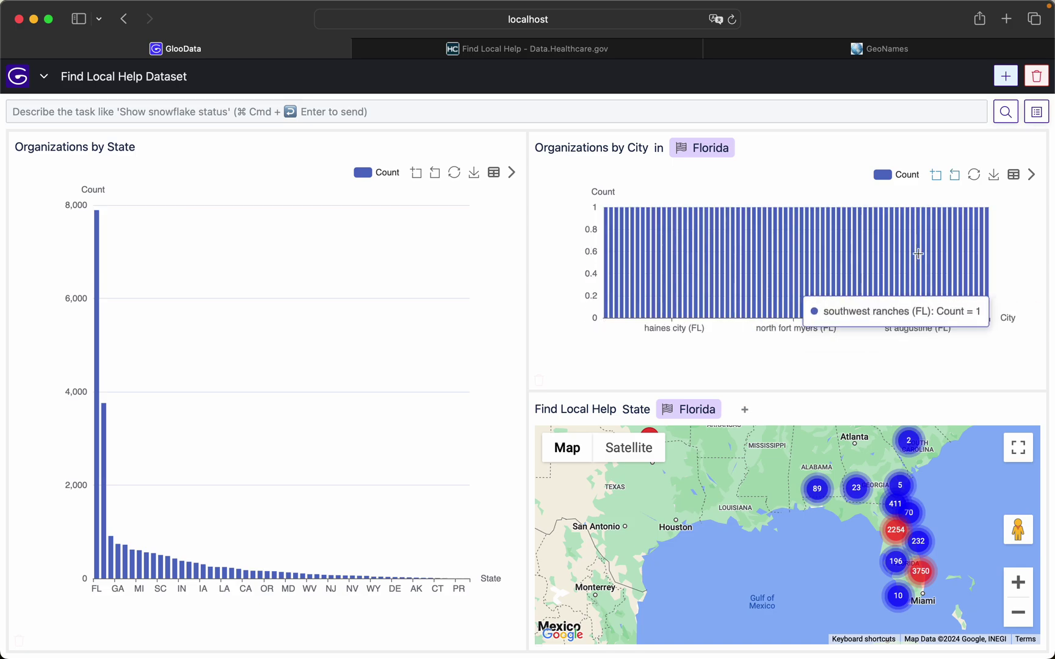
pyautogui.click(955, 175)
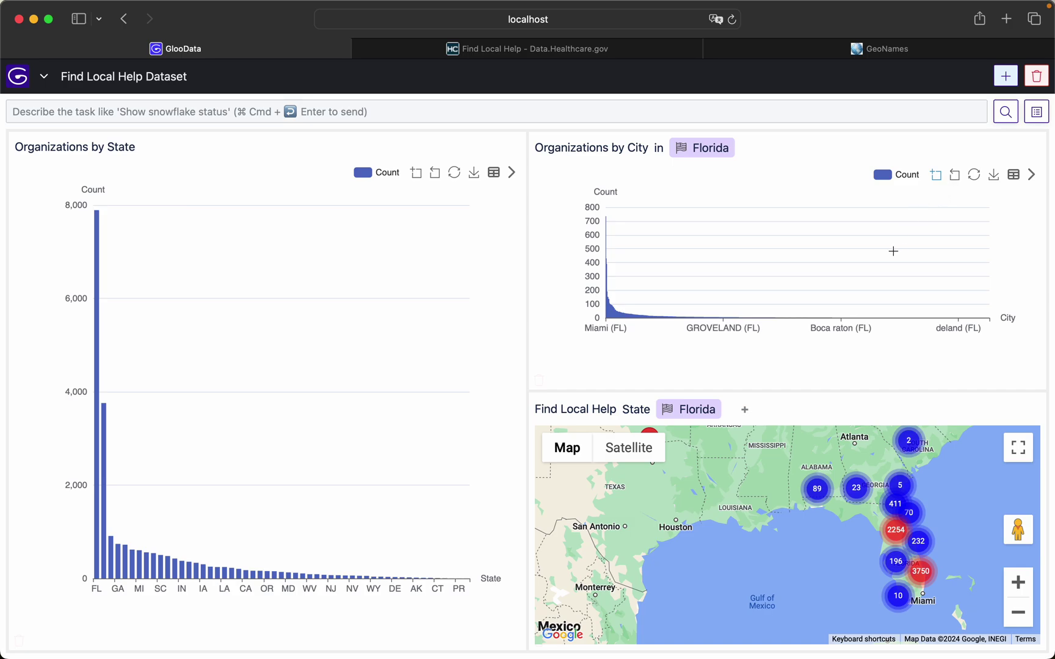
pyautogui.click(538, 381)
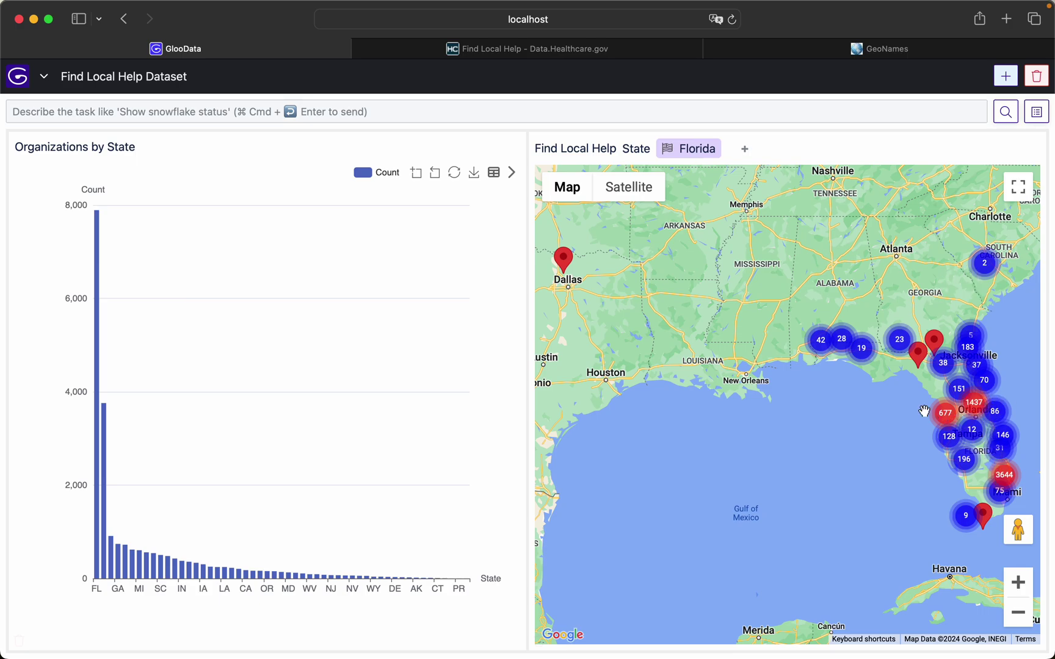
# Step: Open the organization details for the map marker near Dallas and examine its state and ZIP fields
pyautogui.click(565, 263)
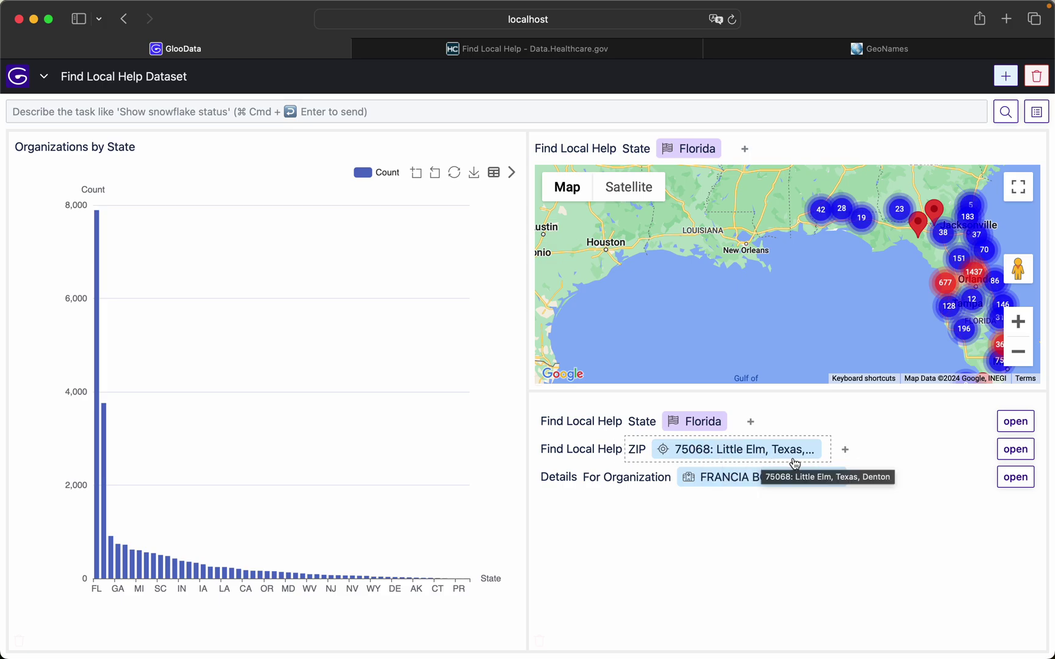
pyautogui.click(1011, 479)
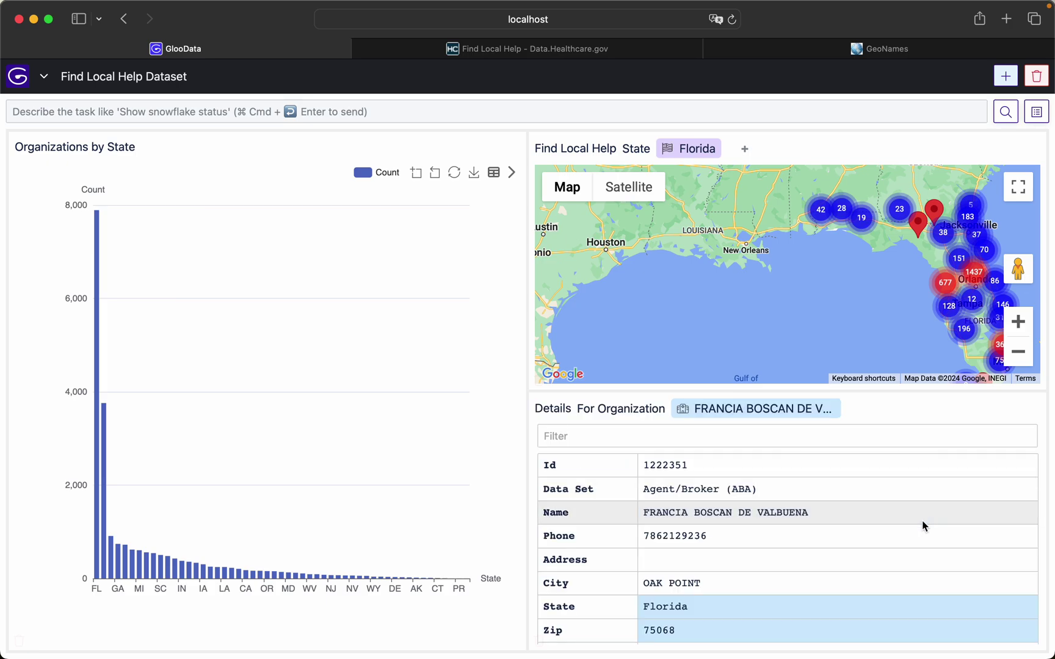
pyautogui.scroll(-3, 923, 520)
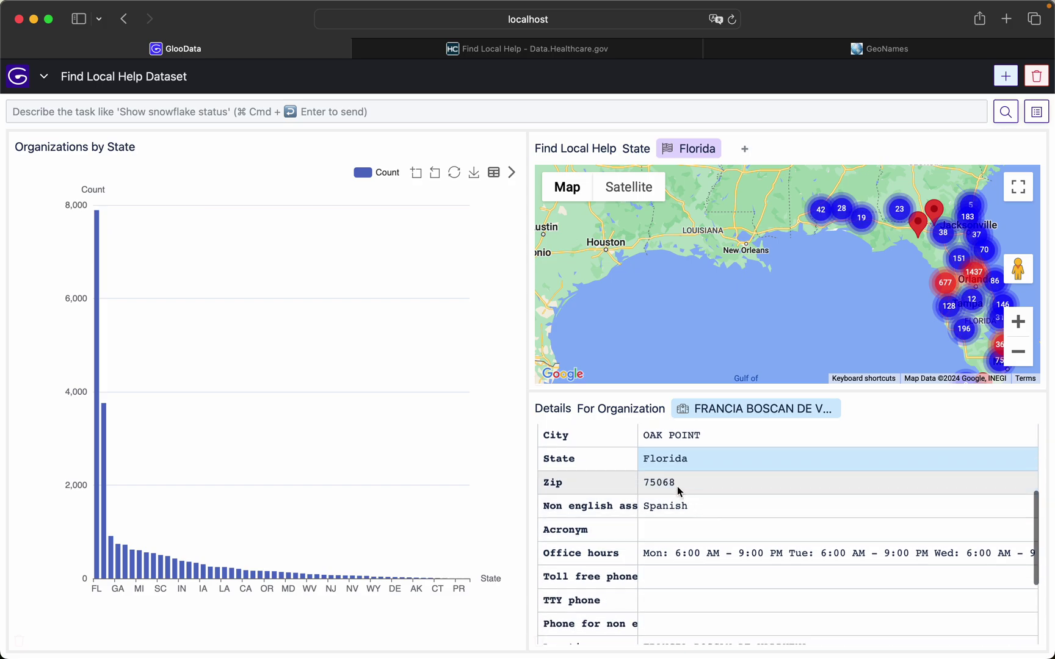
# Step: Open the details for the organization's ZIP code to check its state name, and close both details views
pyautogui.click(668, 469)
pyautogui.click(661, 484)
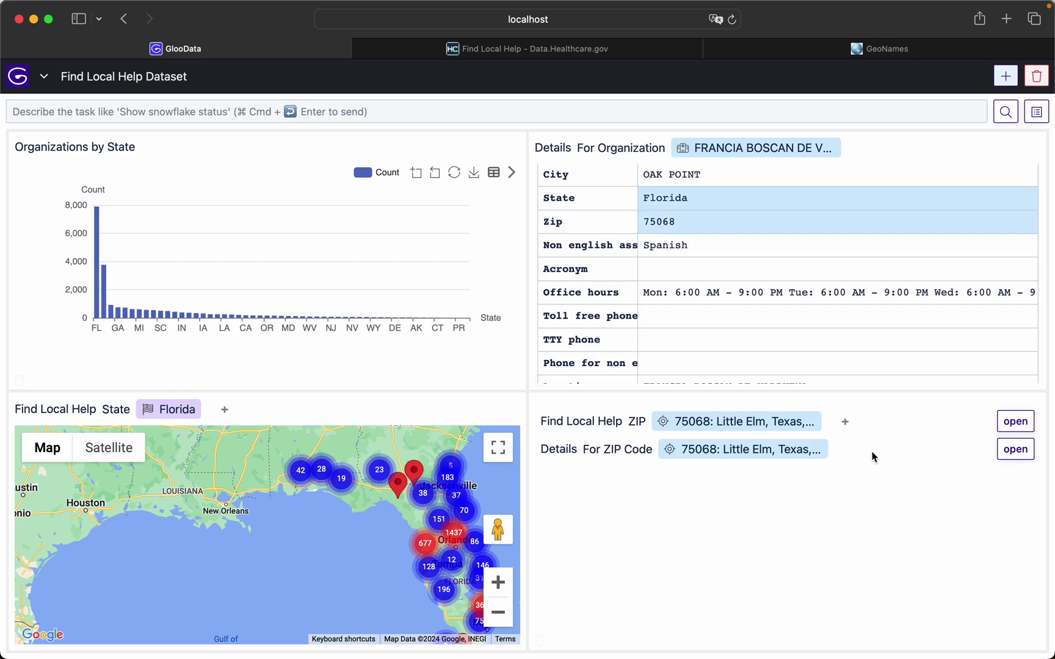
pyautogui.click(1015, 450)
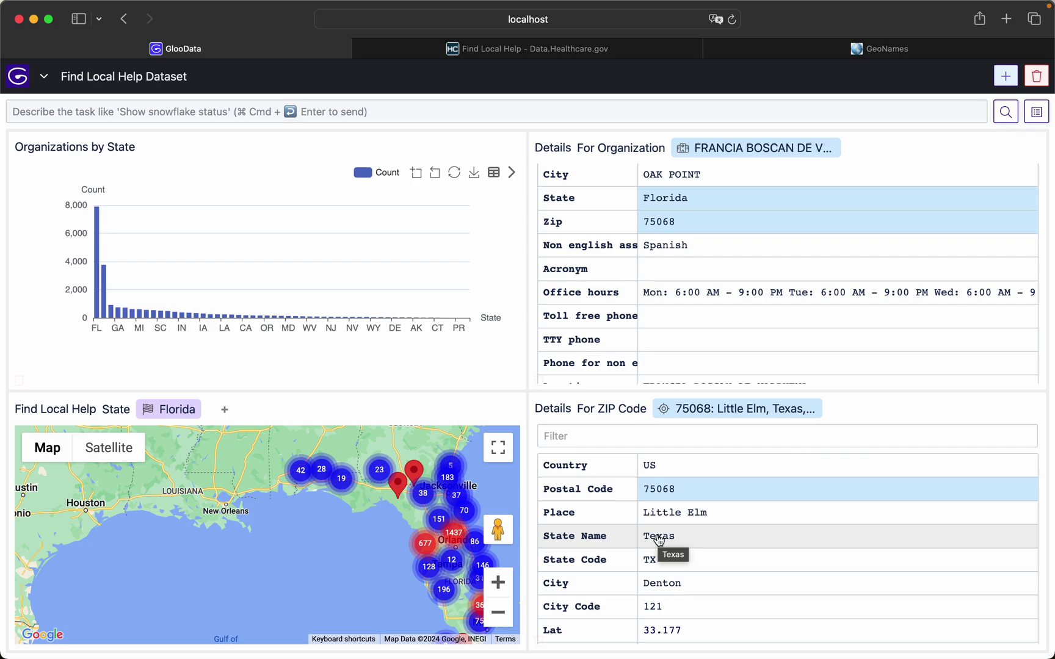
pyautogui.click(539, 643)
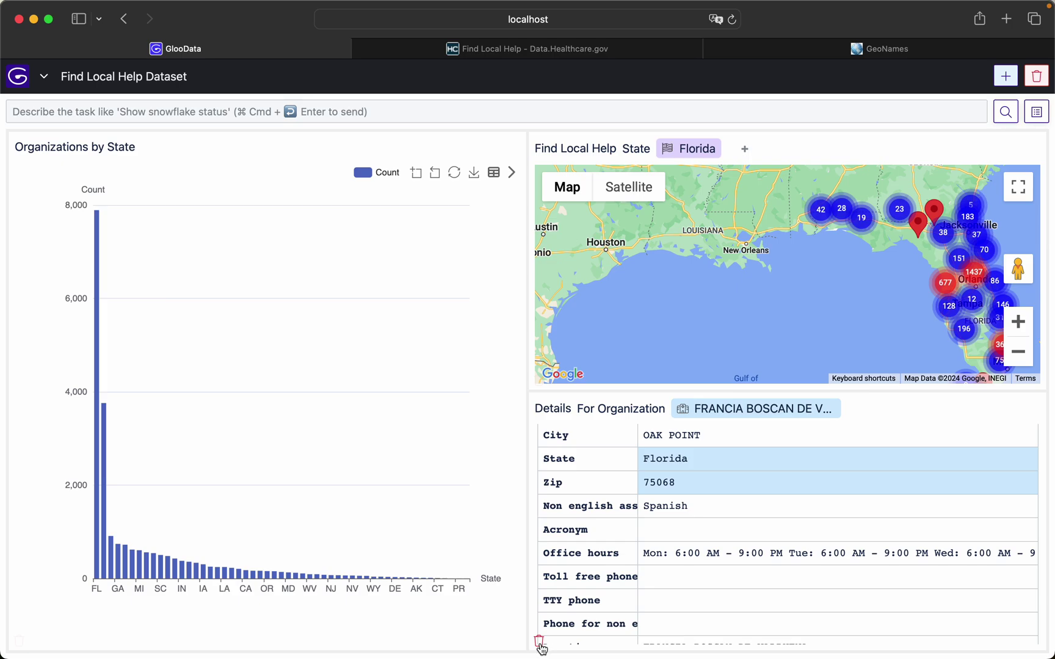
pyautogui.click(540, 643)
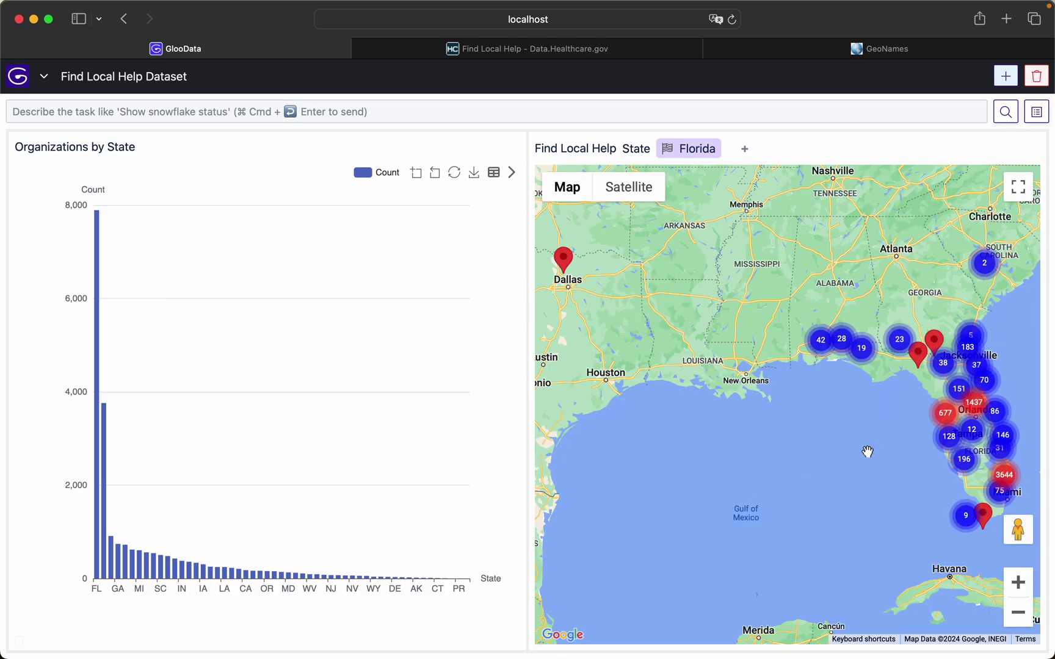
# Step: Zoom the Florida organizations map in to the Orlando area to inspect the individual clusters and markers
pyautogui.moveTo(879, 439); pyautogui.dragTo(774, 440)
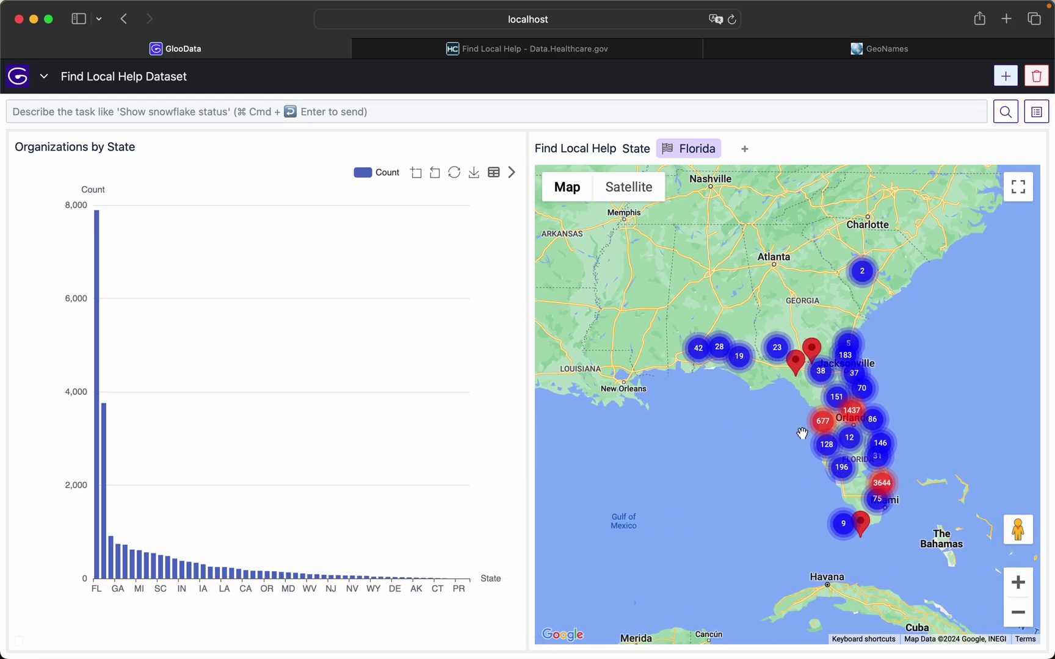
pyautogui.scroll(5, 802, 433)
pyautogui.click(744, 435)
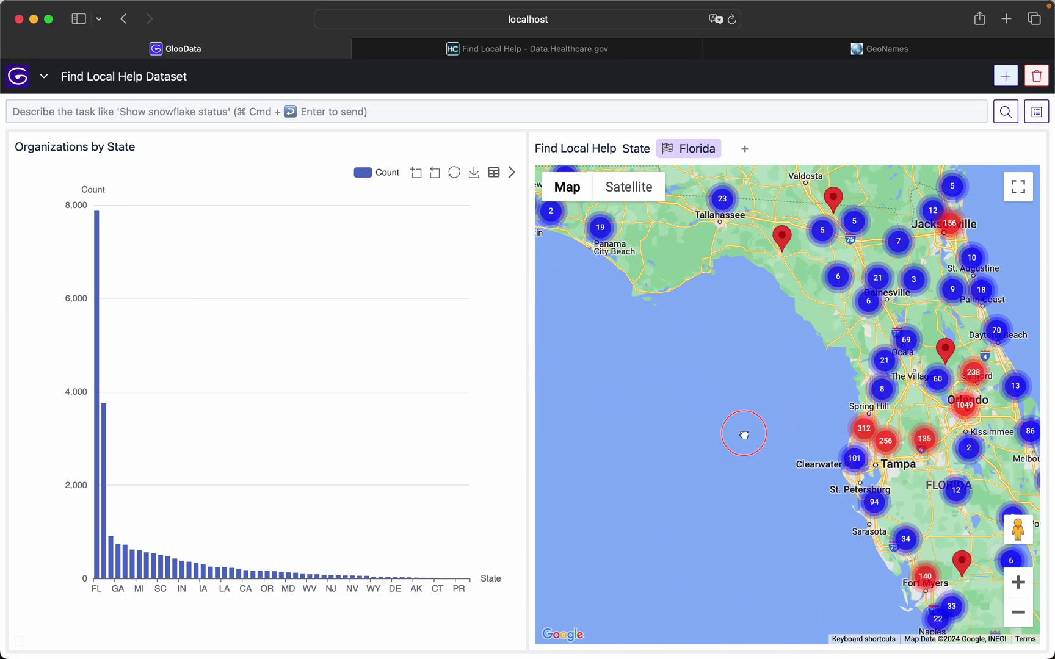
pyautogui.moveTo(745, 435); pyautogui.dragTo(598, 421)
pyautogui.scroll(5, 847, 407)
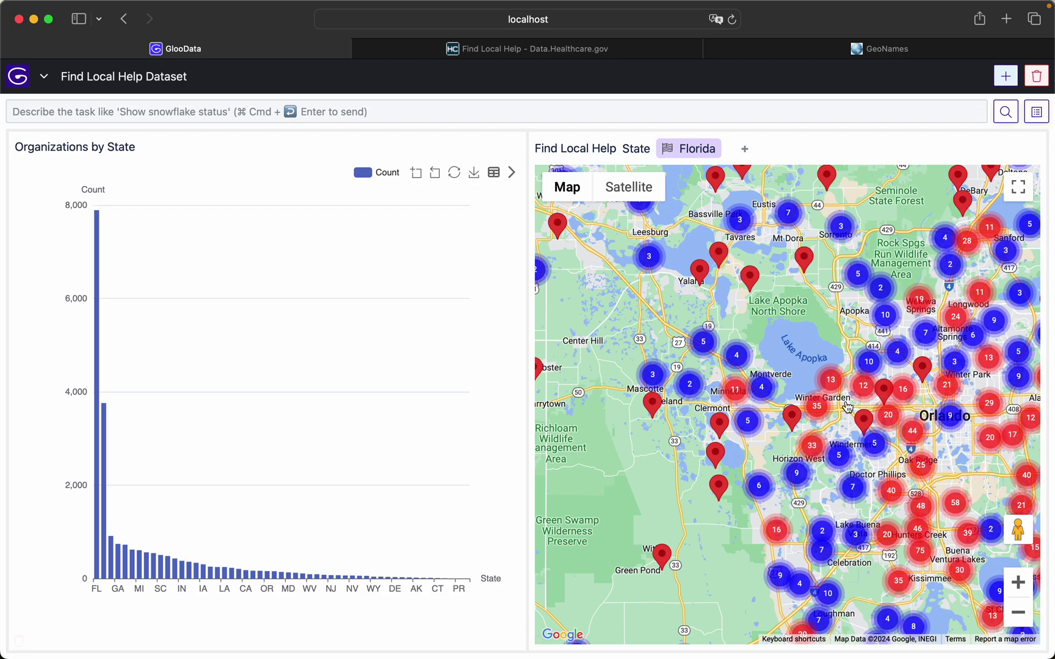
# Step: Change the Find Local Help map's state filter to Georgia and apply it
pyautogui.click(649, 154)
pyautogui.click(676, 176)
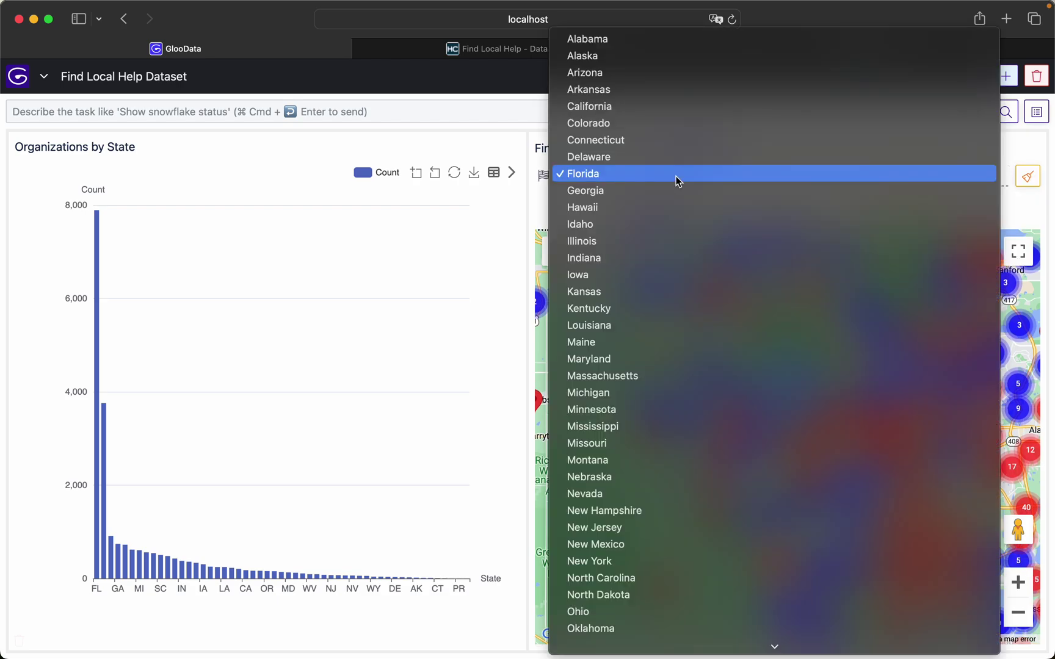
pyautogui.click(671, 191)
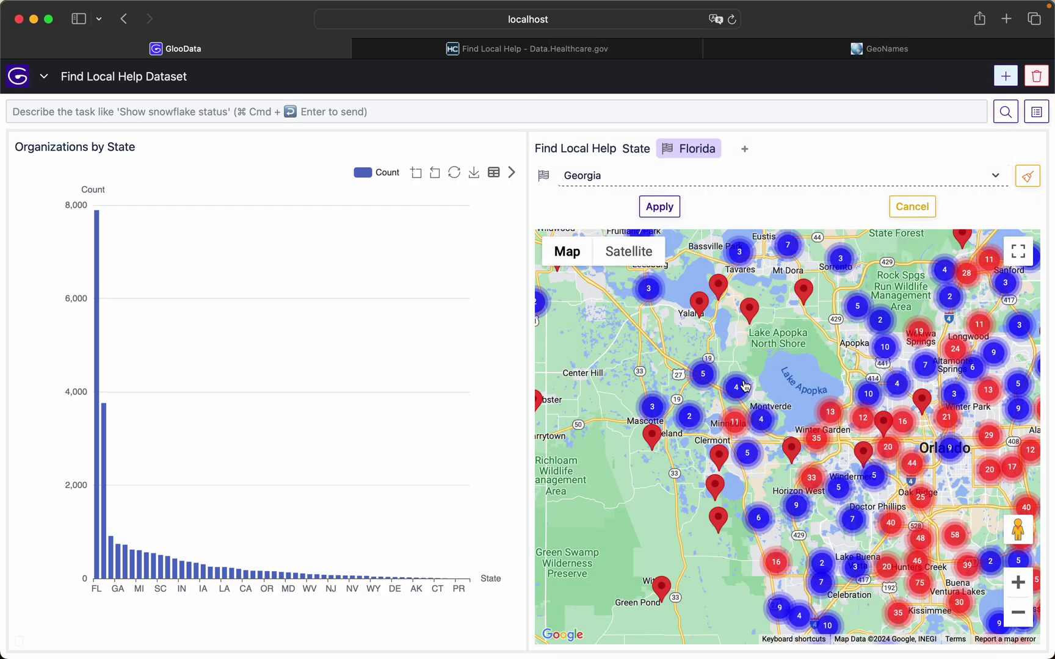
pyautogui.click(669, 213)
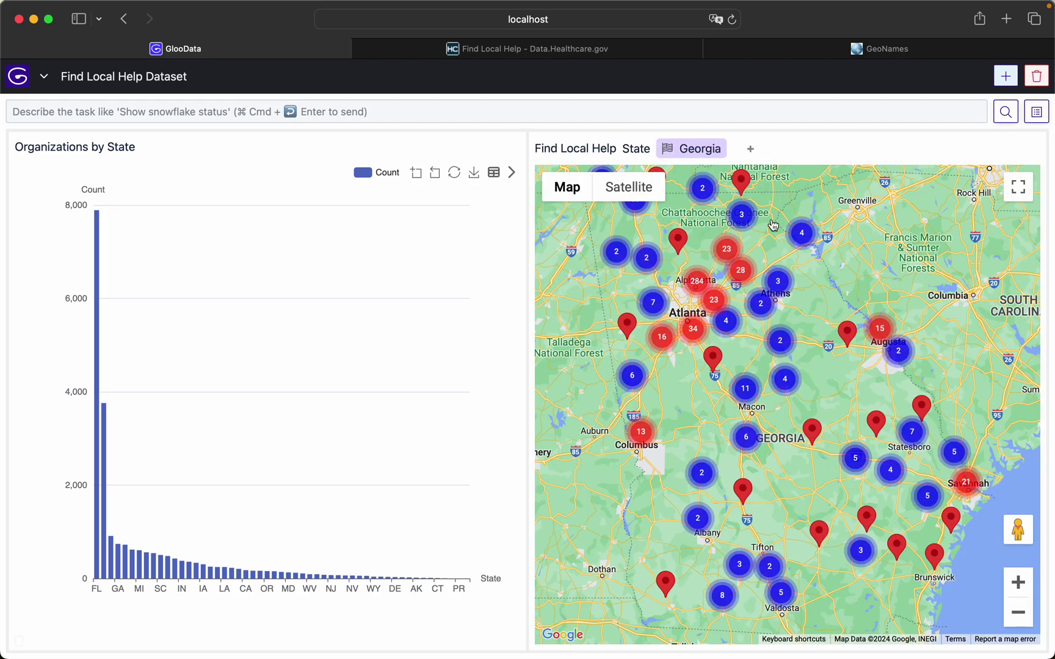
# Step: Create a new workspace and submit a search for organizations called "community"
pyautogui.click(1006, 86)
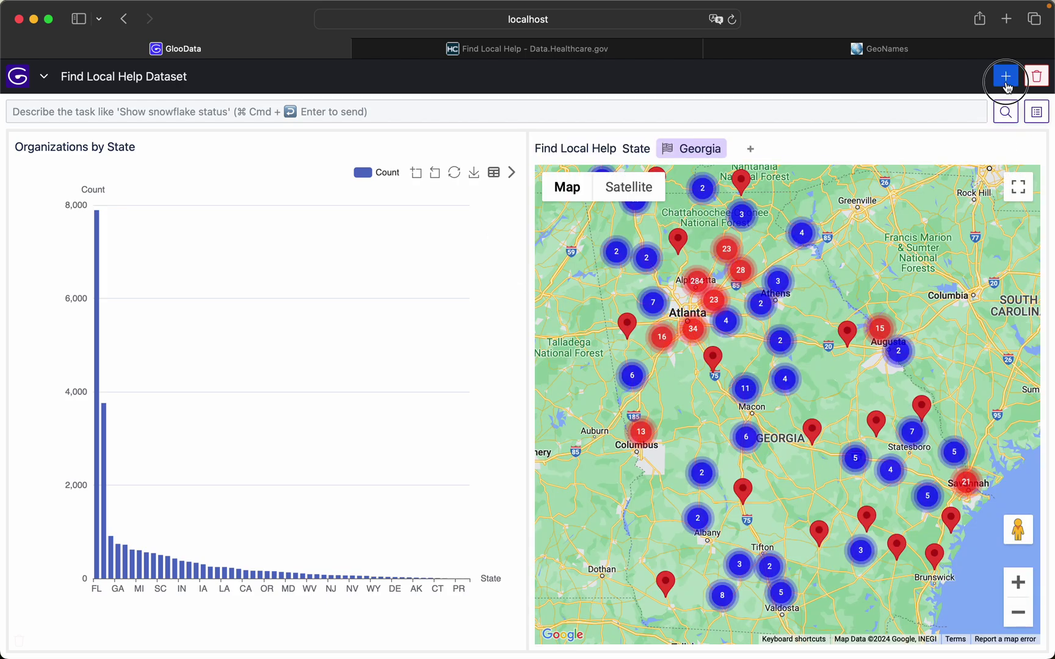
pyautogui.click(817, 117)
pyautogui.write('seear')
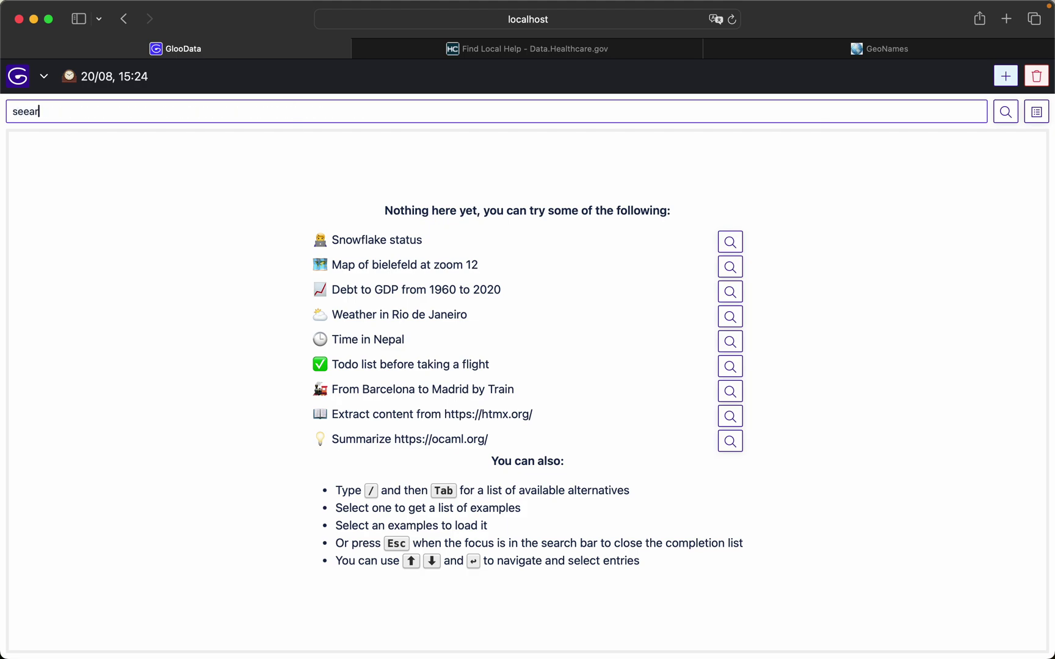
pyautogui.write('ch orgs called community')
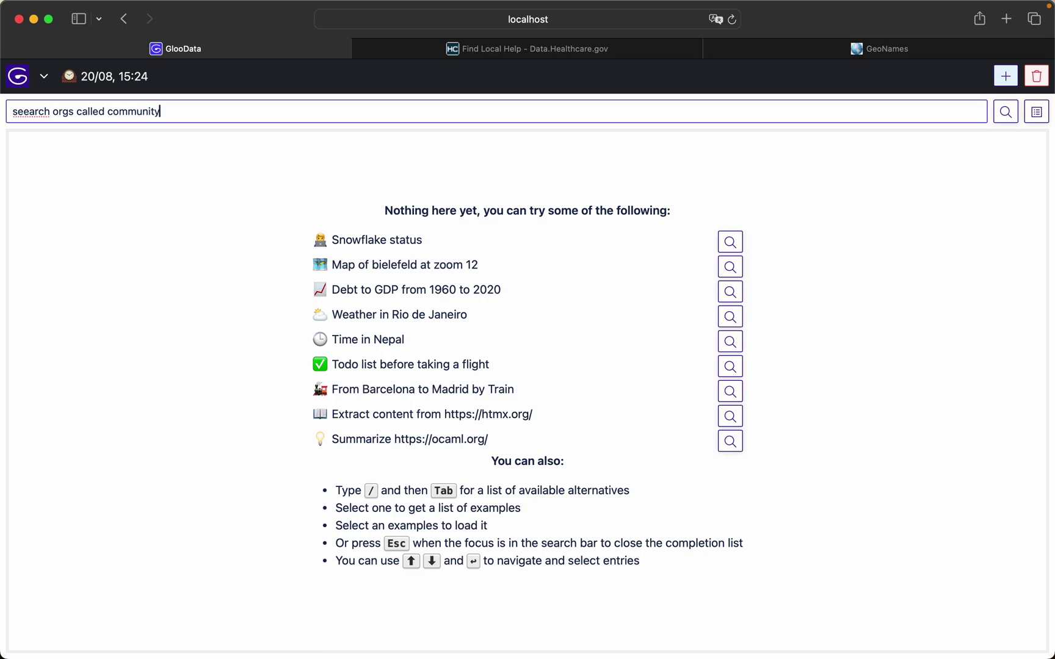
pyautogui.press('super+Return')
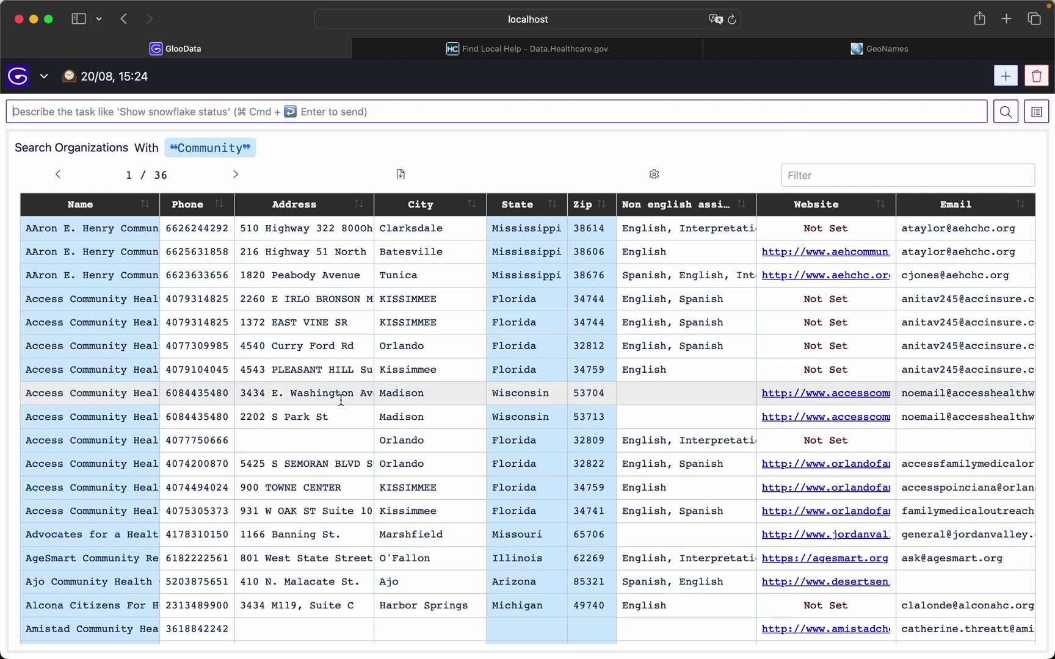
# Step: Browse the Community organization results, bring up the related views for the first organization and dismiss them
pyautogui.scroll(-5, 342, 399)
pyautogui.scroll(5, 341, 400)
pyautogui.click(104, 231)
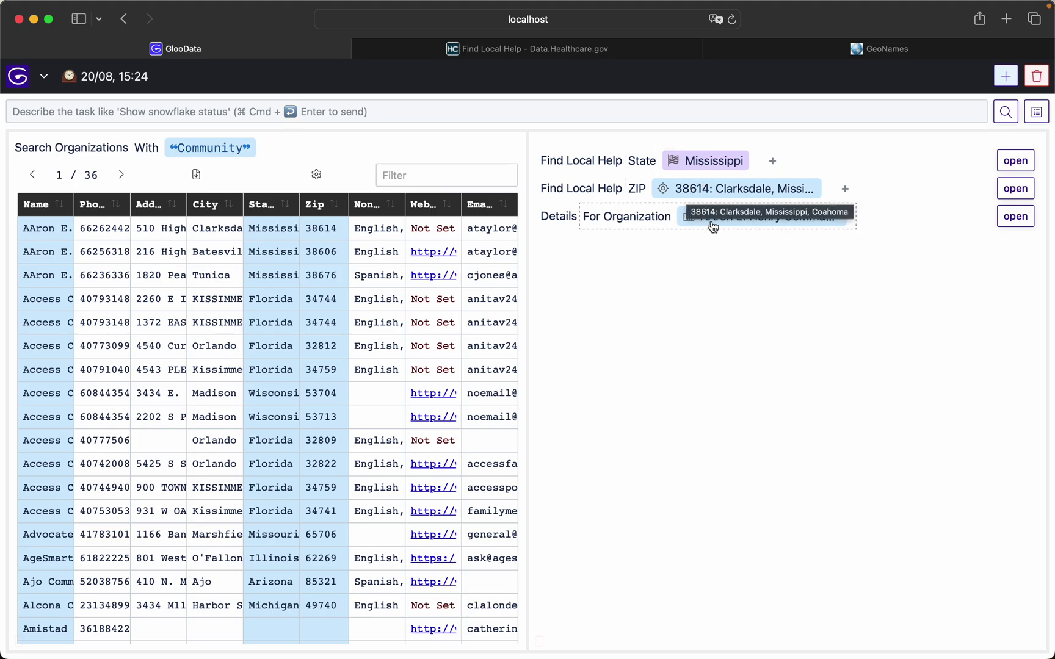
pyautogui.click(538, 644)
# Step: Run the query "search zip beverly" and remove the Community organization results
pyautogui.click(341, 109)
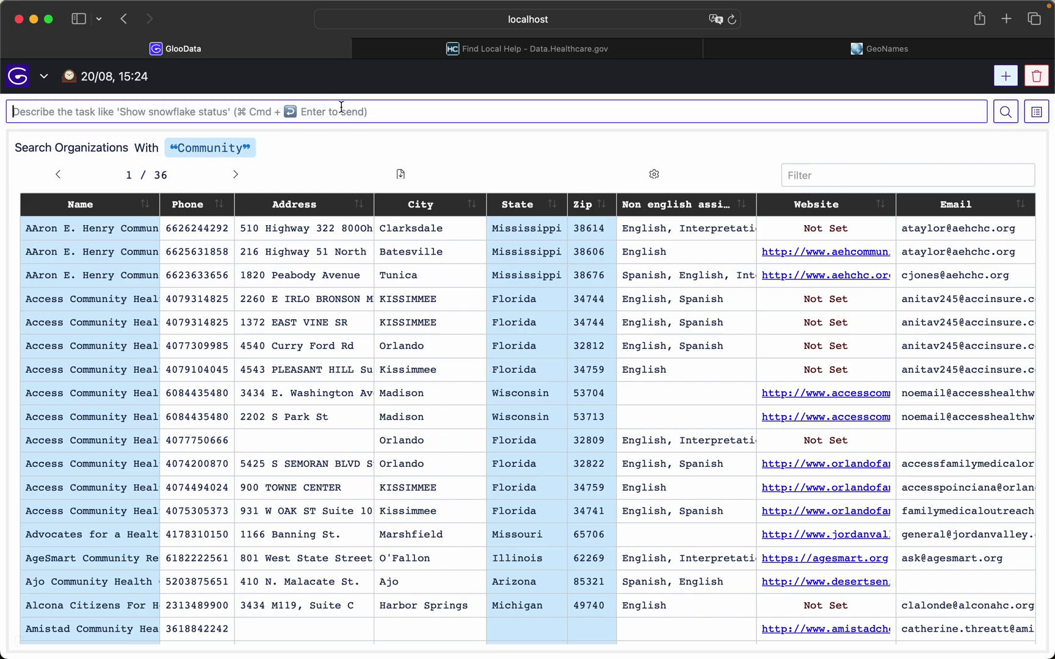
pyautogui.write('search zip beverly')
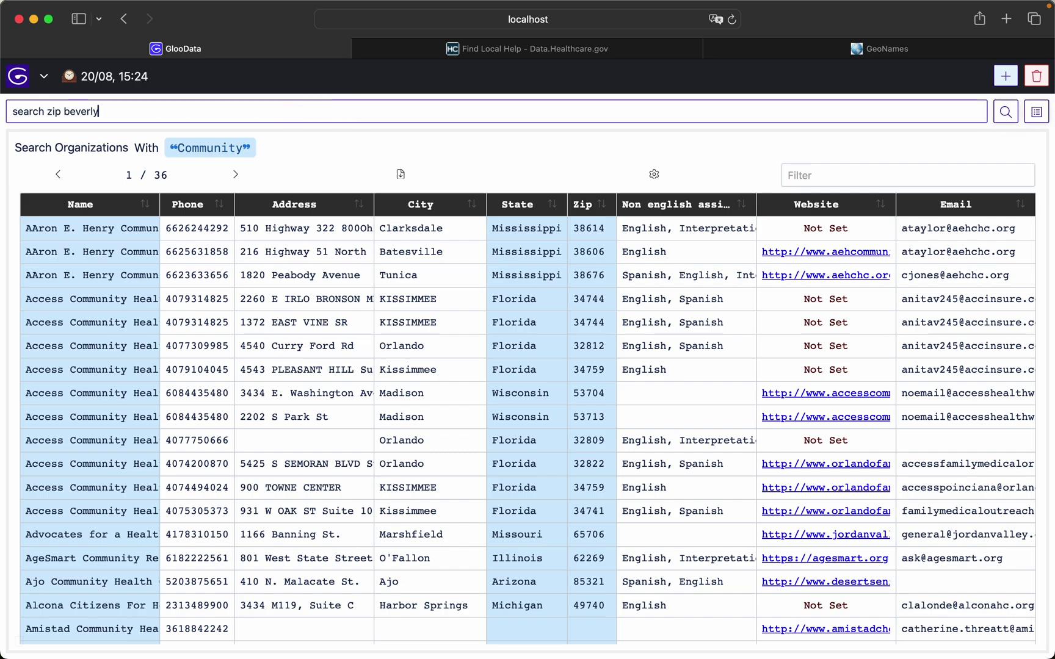
pyautogui.press('super+Return')
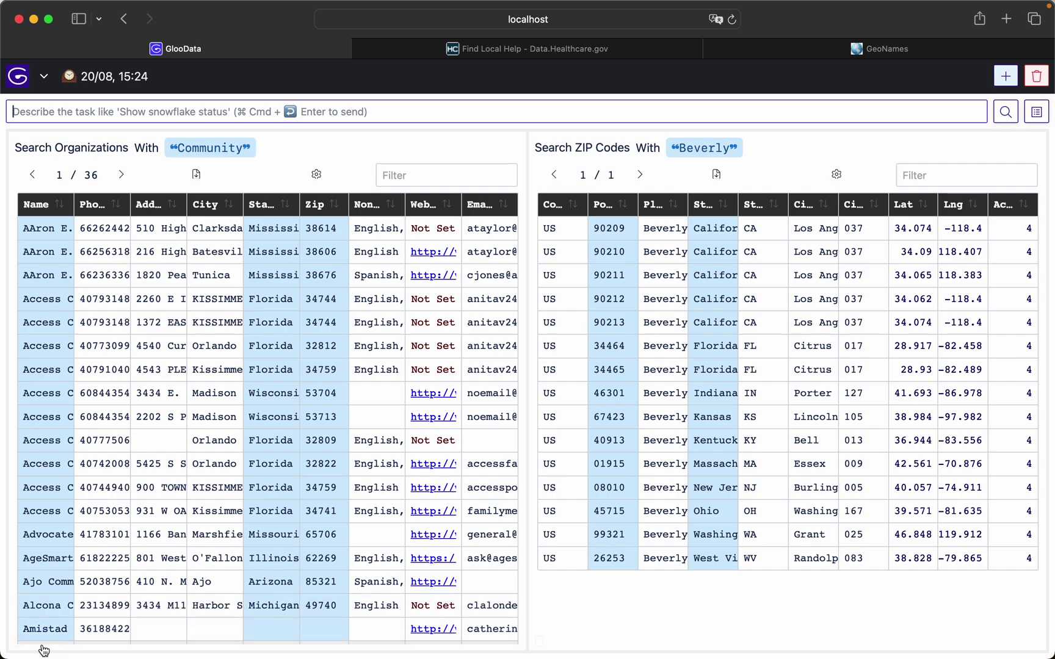
pyautogui.click(20, 644)
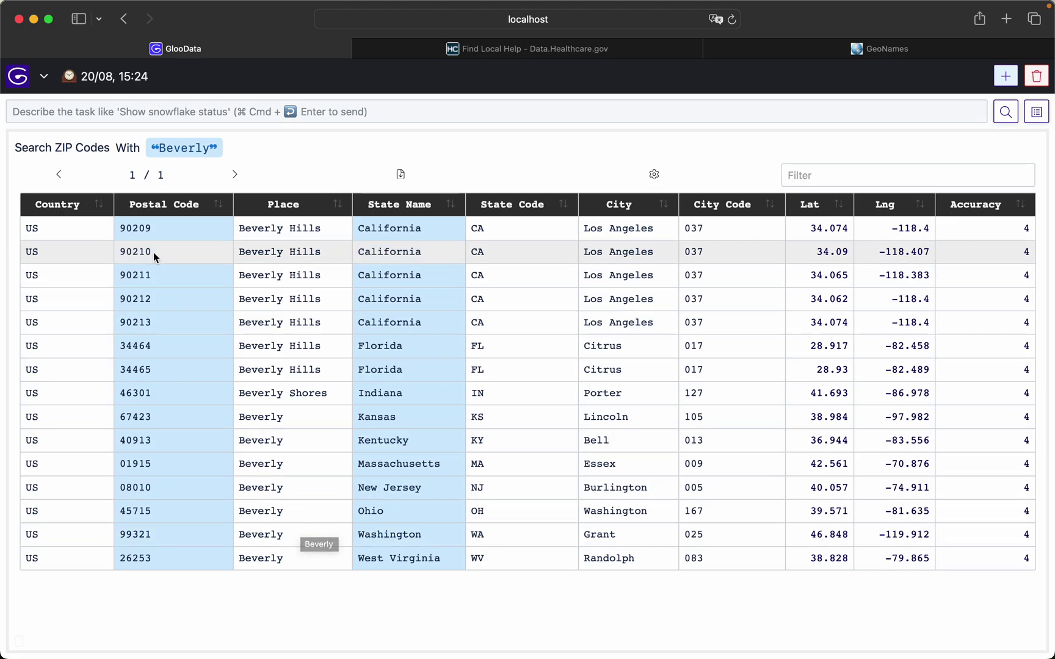
# Step: Open the Find Local Help map for ZIP code 90209 in Beverly Hills, California, and remove the Beverly ZIP code results
pyautogui.click(159, 229)
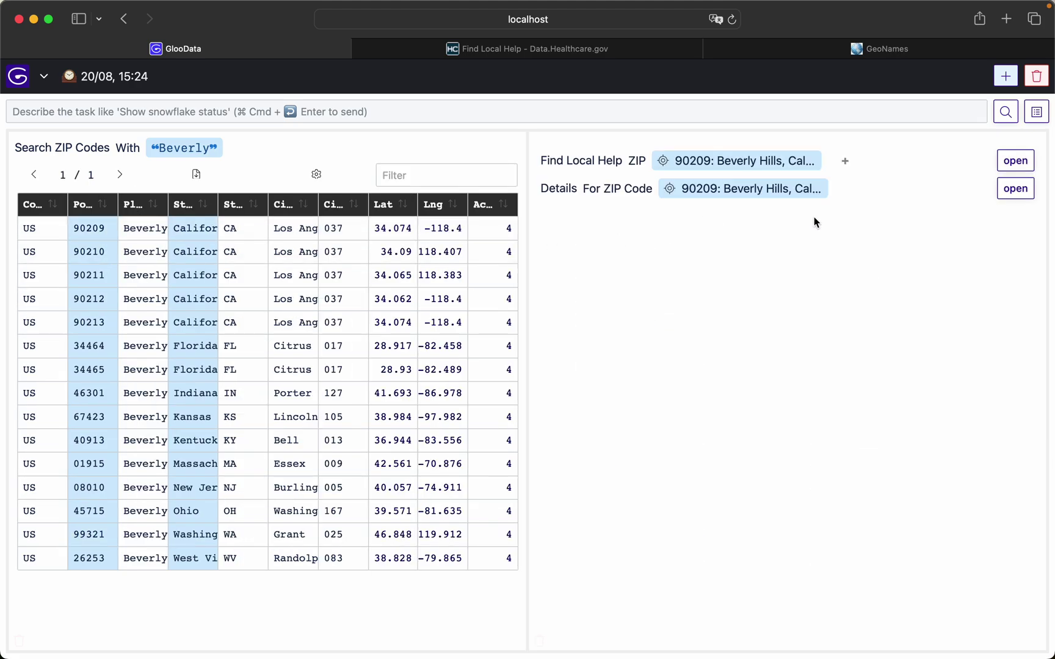
pyautogui.click(1015, 161)
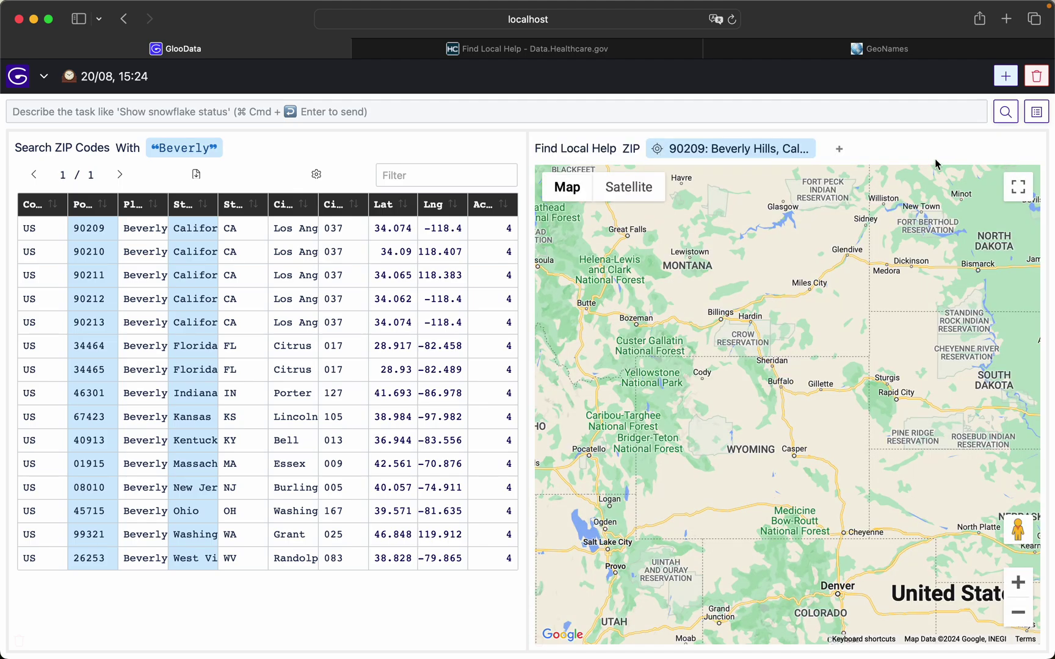
pyautogui.click(19, 641)
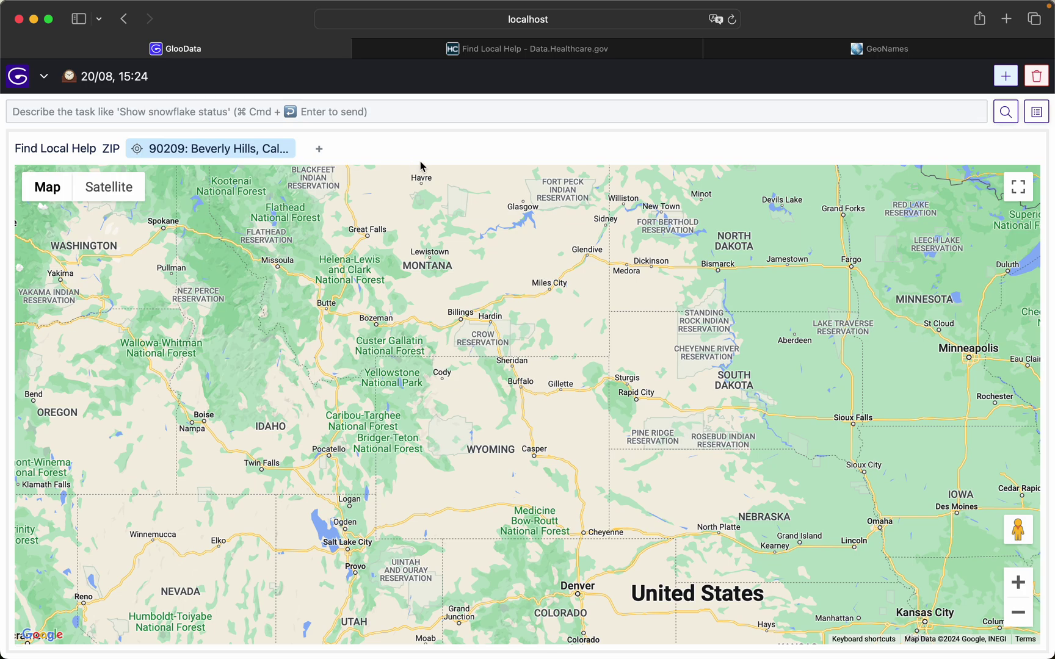
# Step: Review the Find Local Help source page on Data.Healthcare.gov and the GeoNames page, and return to GlooData
pyautogui.click(496, 55)
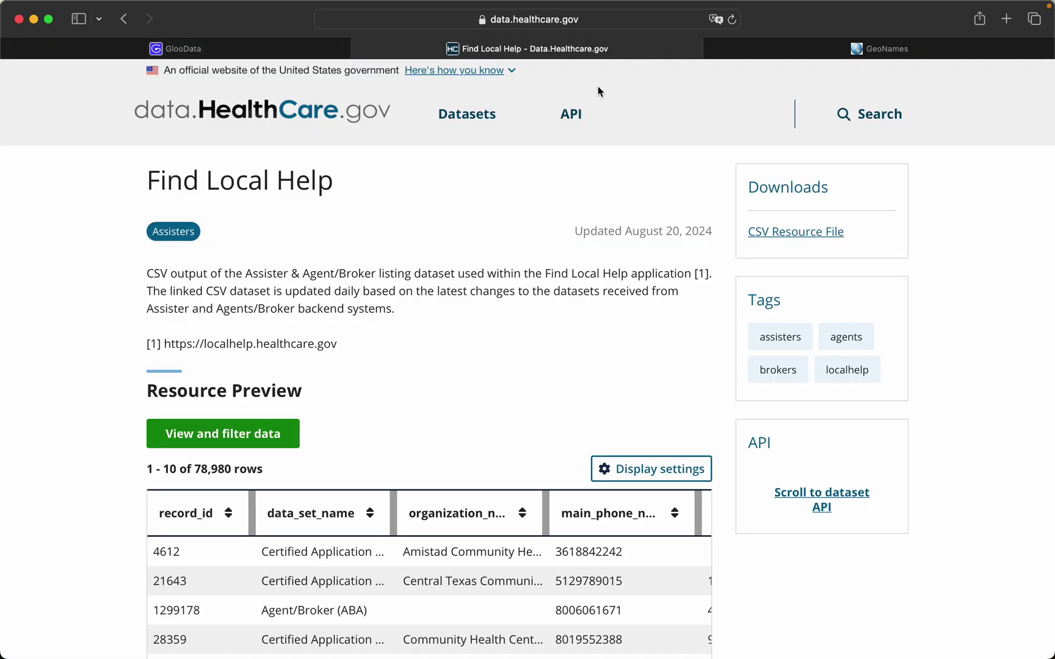
pyautogui.scroll(-1, 486, 342)
pyautogui.scroll(1, 486, 343)
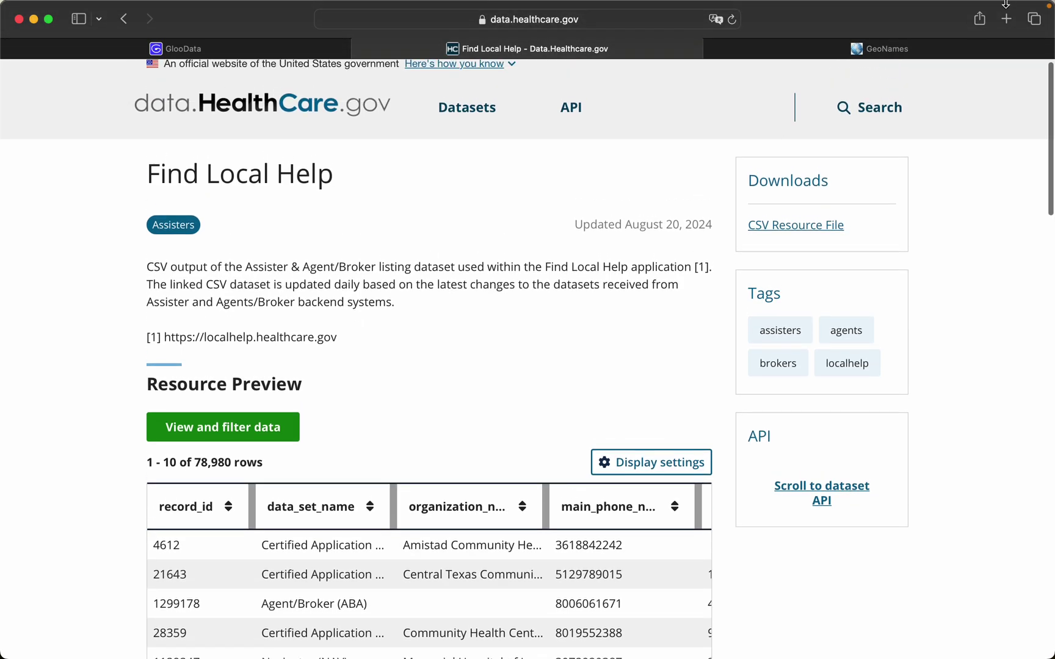
pyautogui.click(928, 48)
pyautogui.click(523, 62)
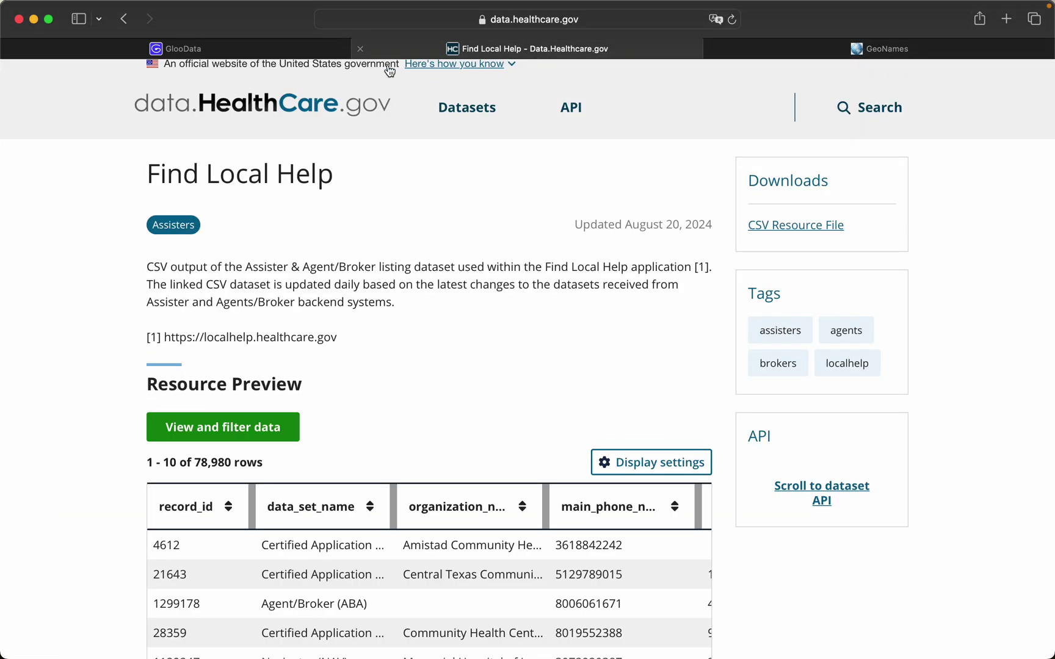
pyautogui.click(207, 56)
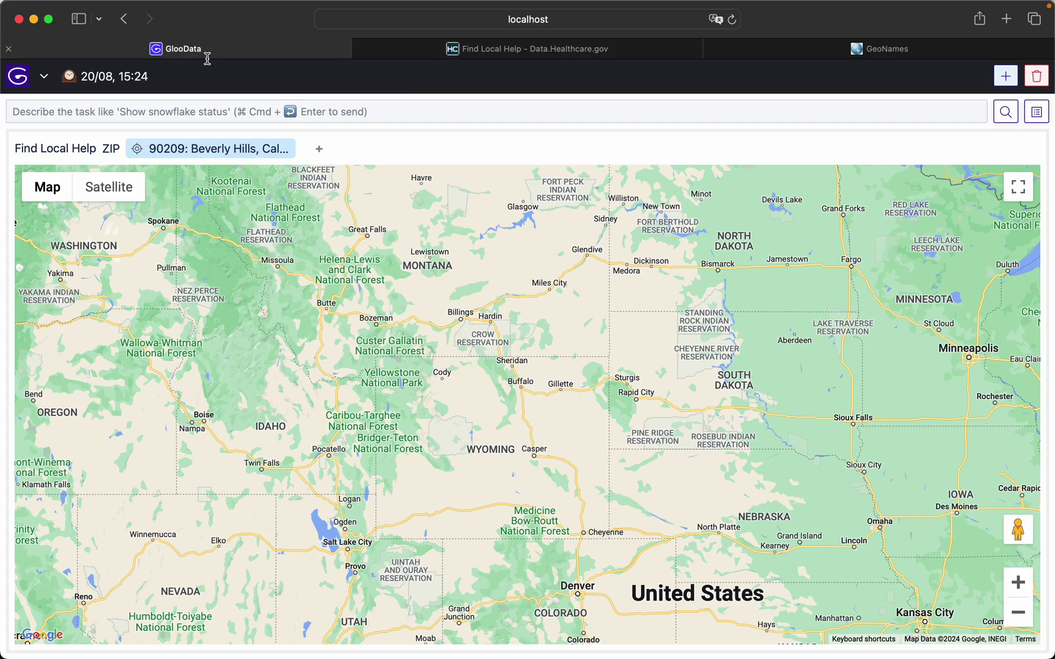